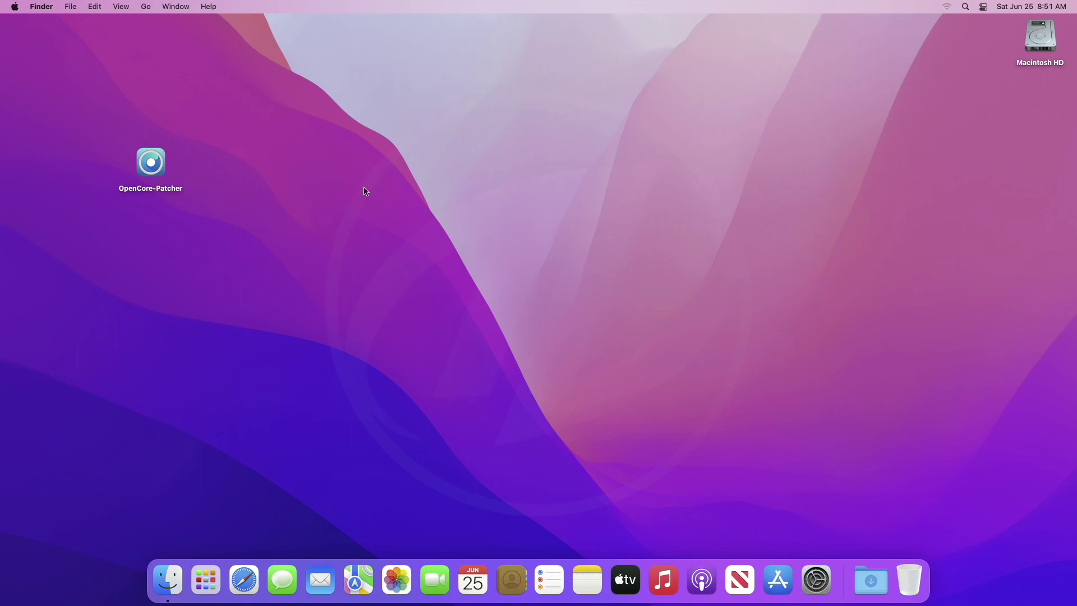
Launch OpenCore-Patcher from the desktop and allow native models in its settings
left_click(15, 6)
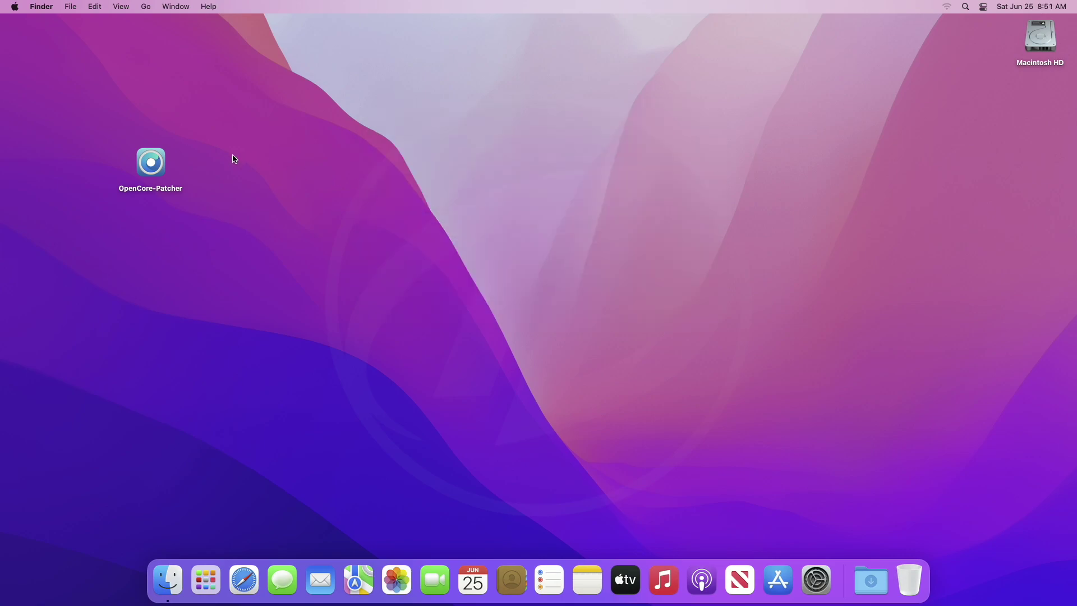
left_click(154, 167)
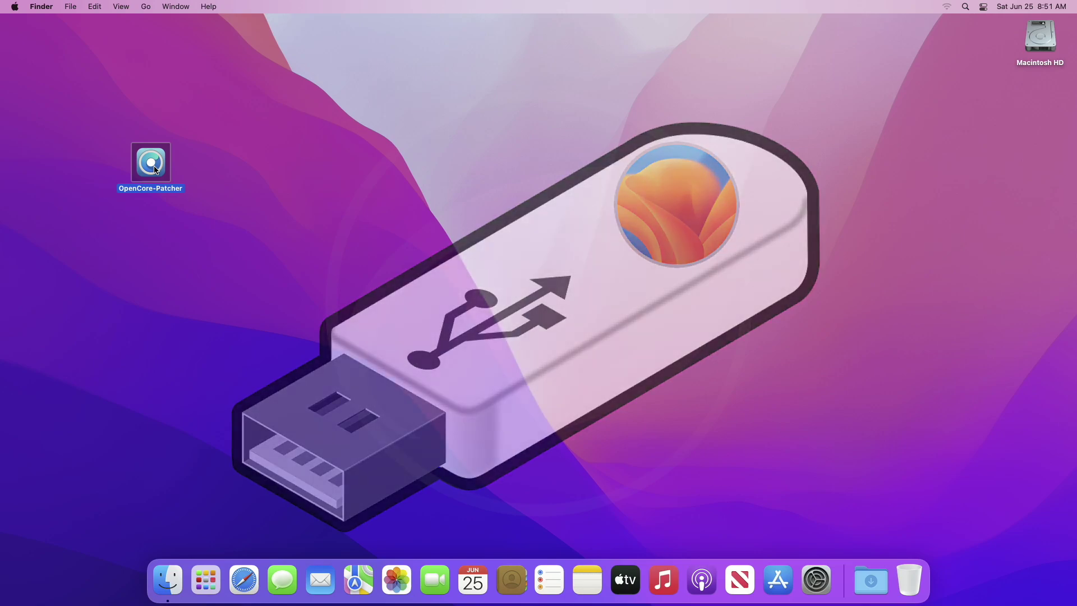
right_click(157, 169)
left_click(164, 173)
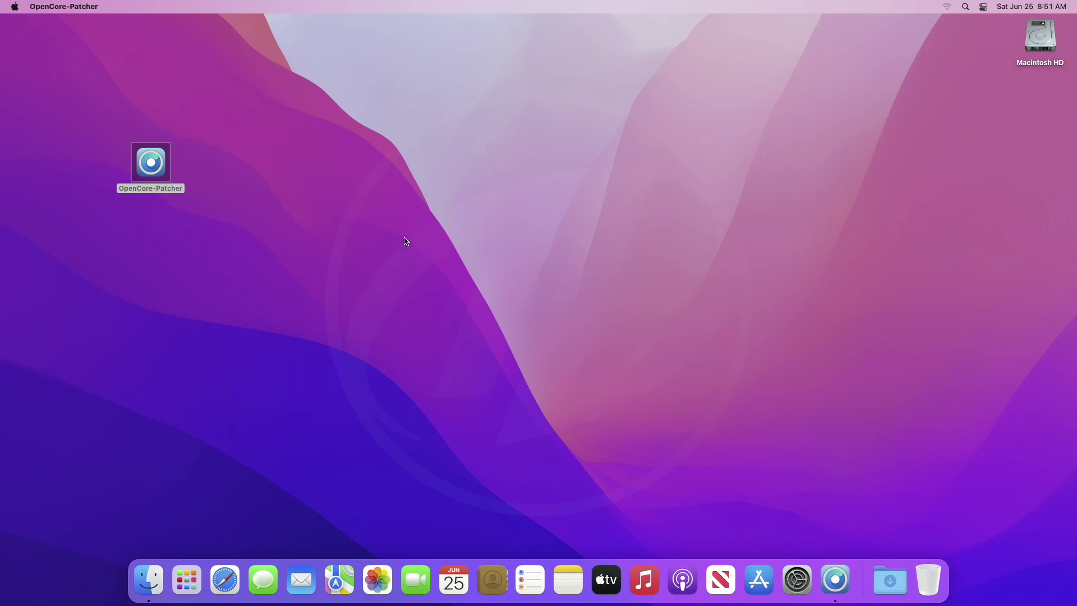
left_click(556, 323)
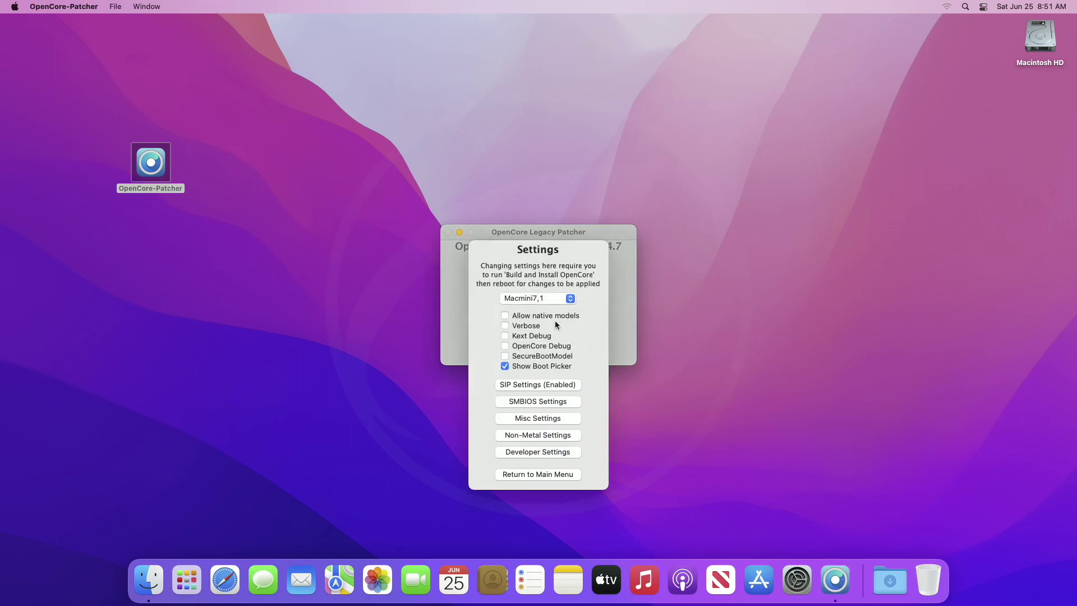
left_click(557, 318)
Set the SMBIOS spoof level to Advanced and the spoof model to Macmini8,1, and return to the patcher's main menu
left_click(561, 403)
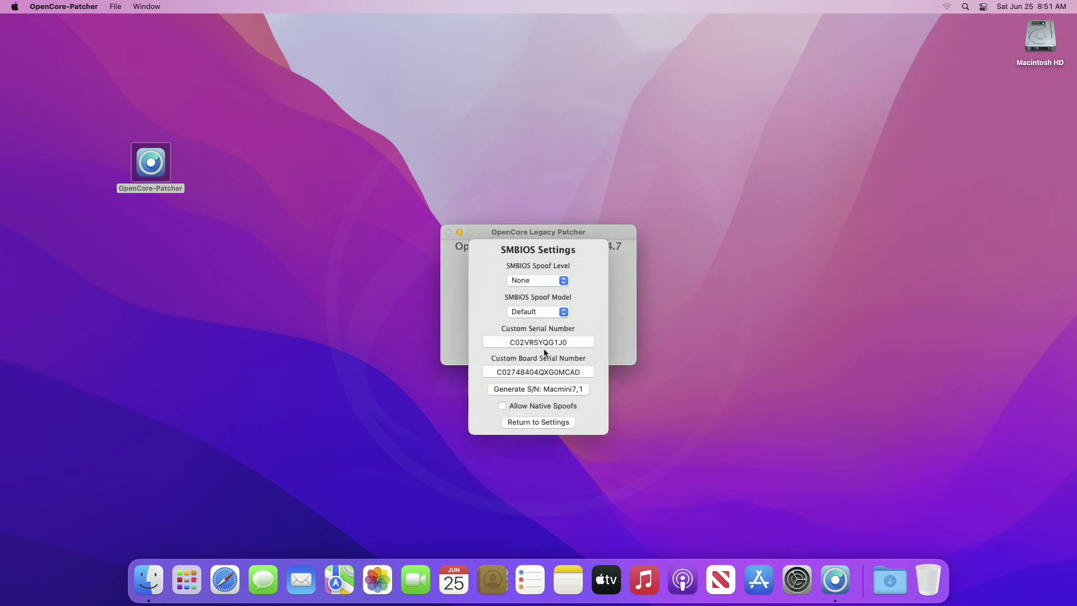
left_click(558, 283)
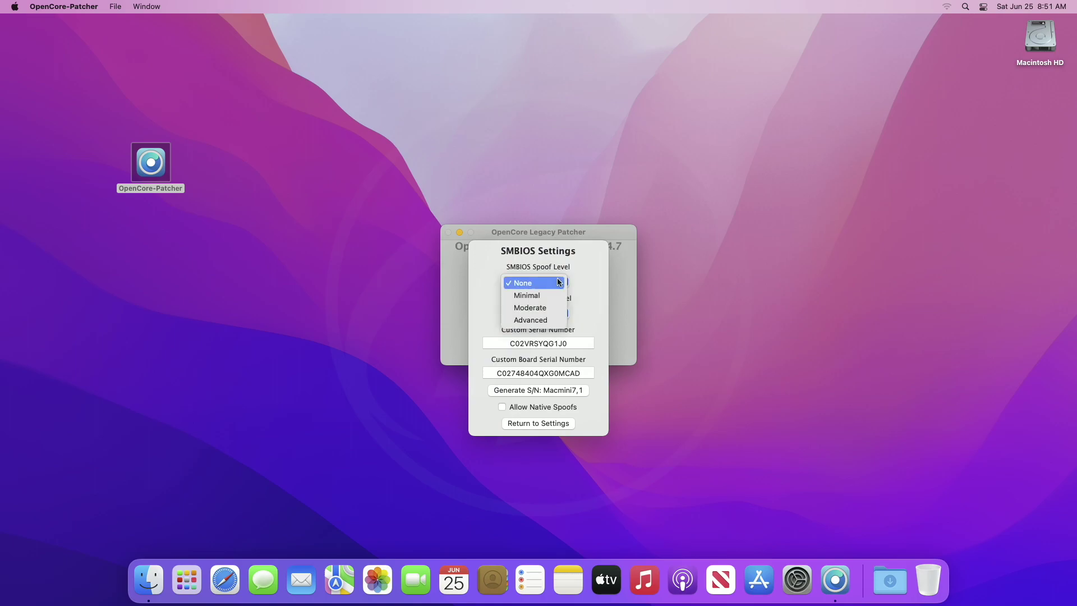
left_click(545, 321)
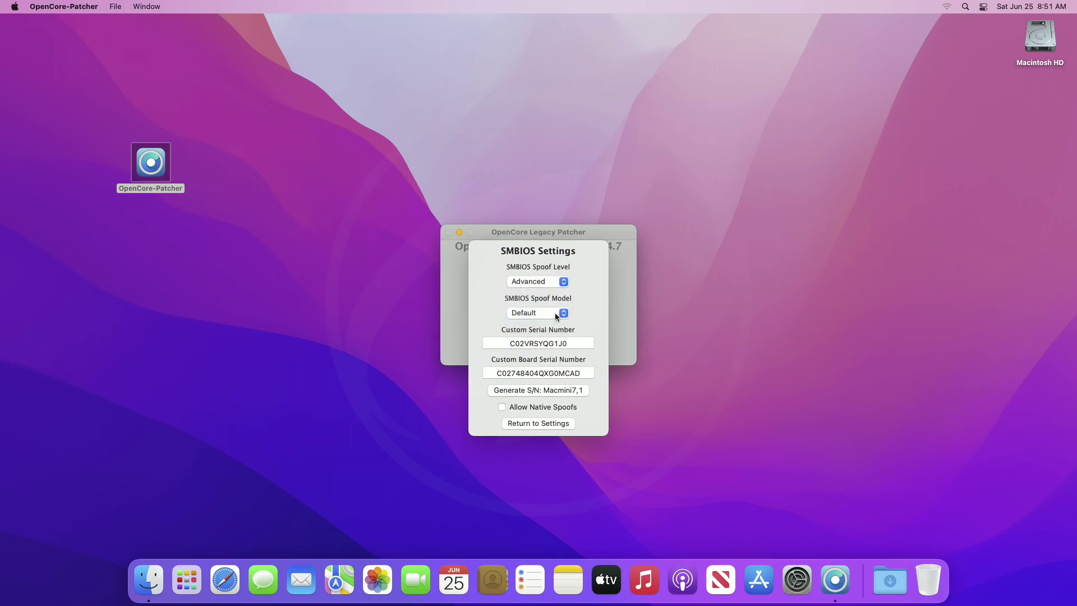
left_click(556, 316)
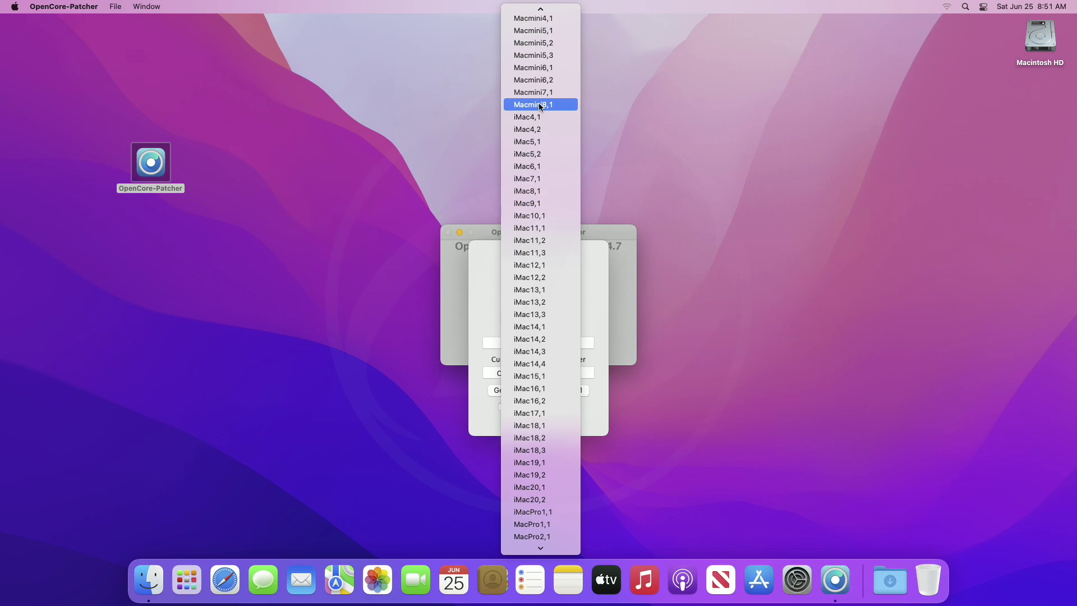
left_click(541, 106)
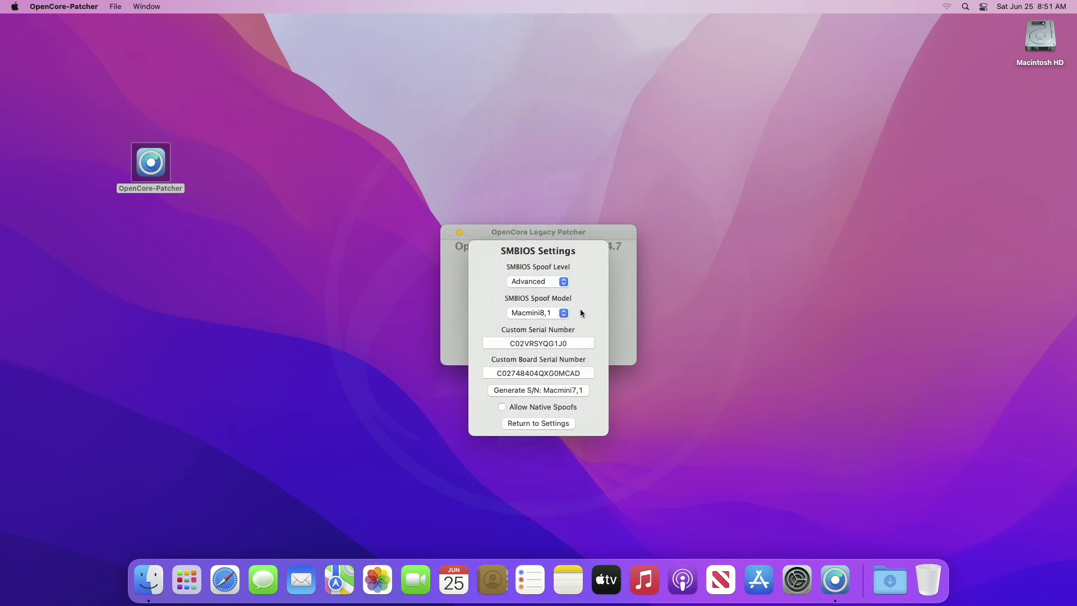
left_click(561, 392)
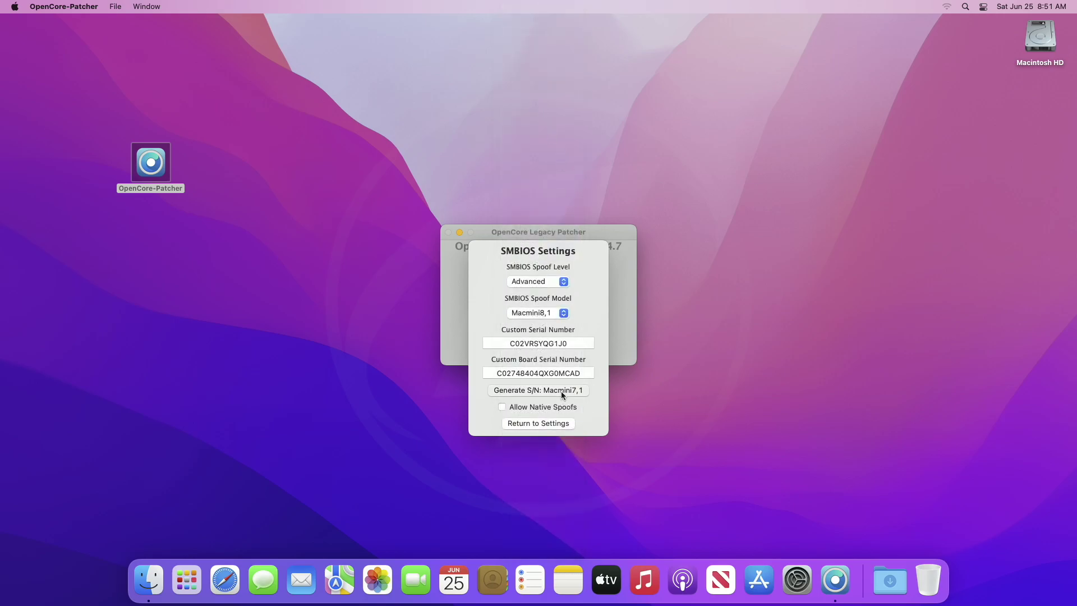
left_click(557, 425)
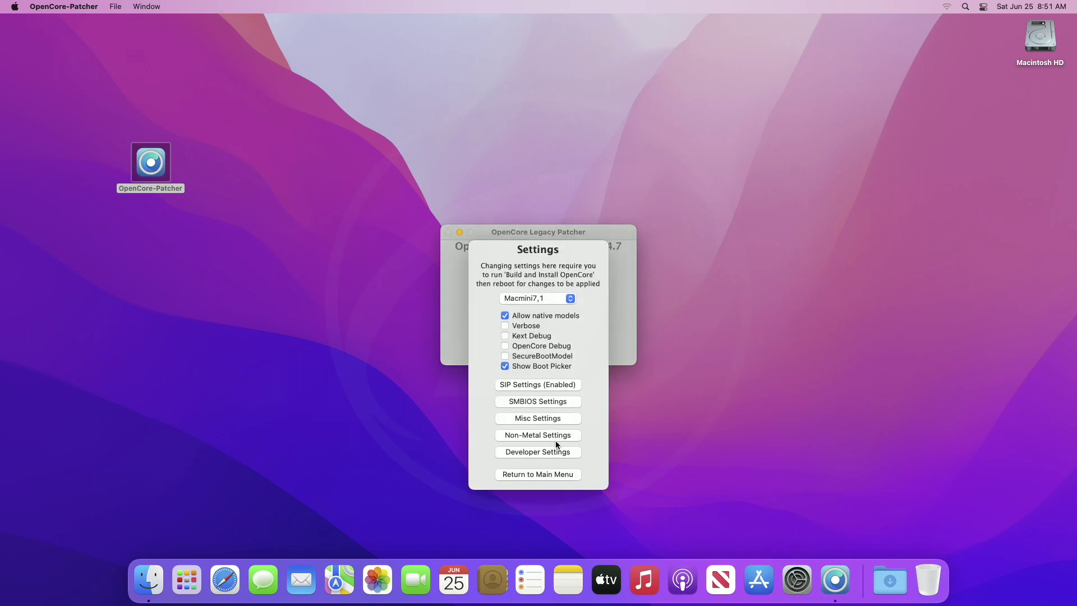
left_click(556, 474)
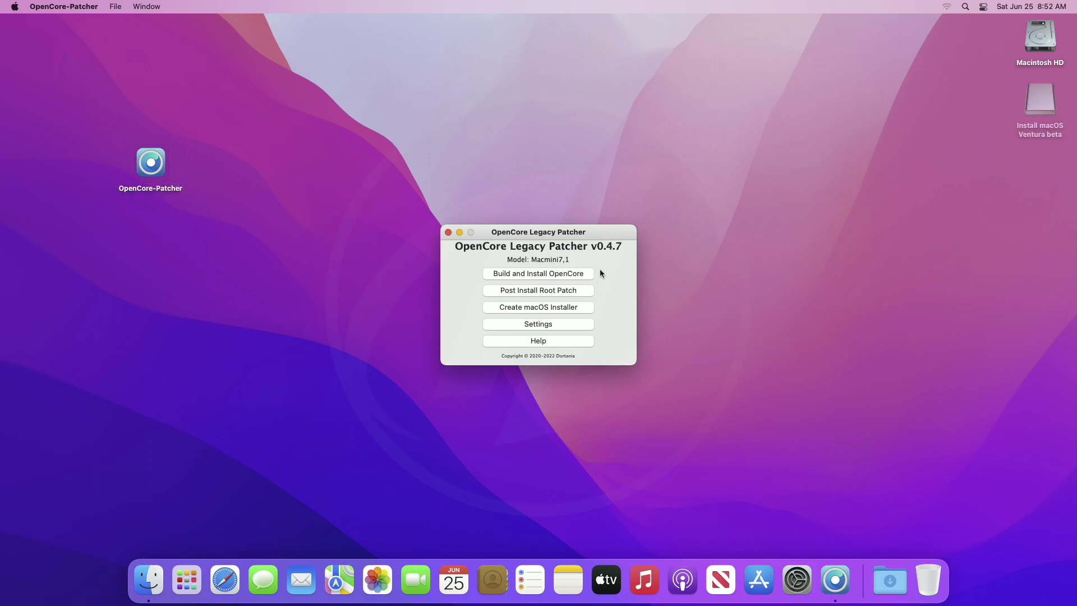
Build OpenCore and install it to the EFI partition of disk3 (SanDisk 3.2Gen1), entering the account password and allowing Desktop folder access
left_click(540, 274)
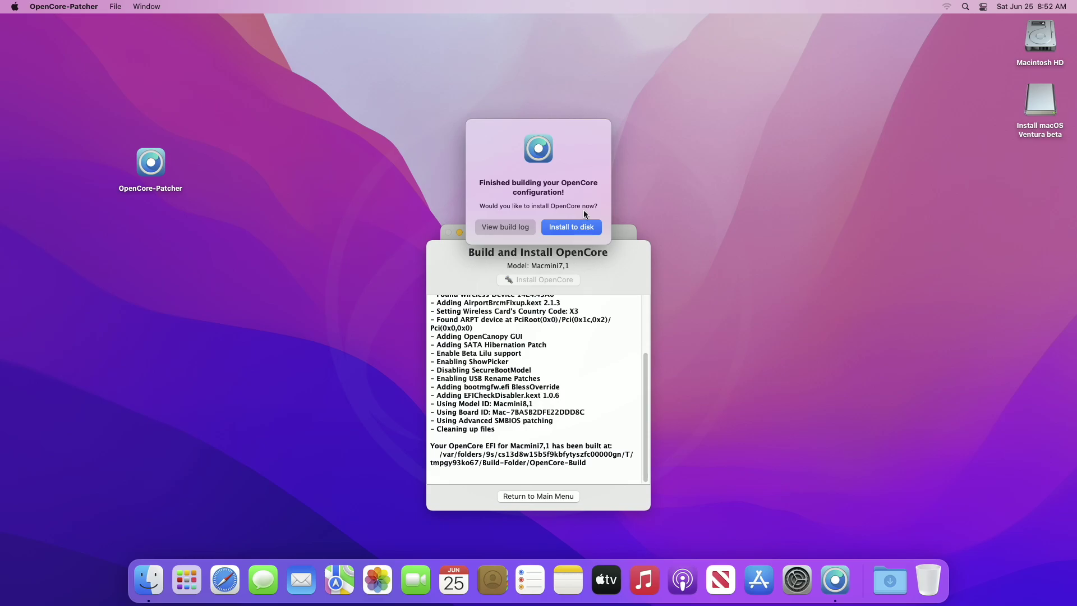
left_click(576, 227)
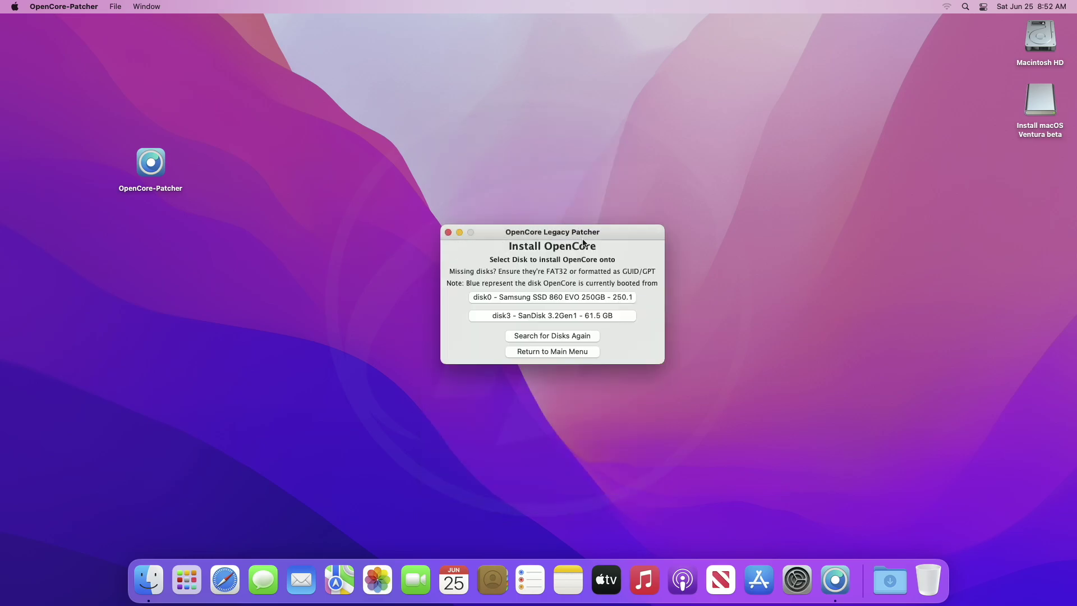
left_click(574, 318)
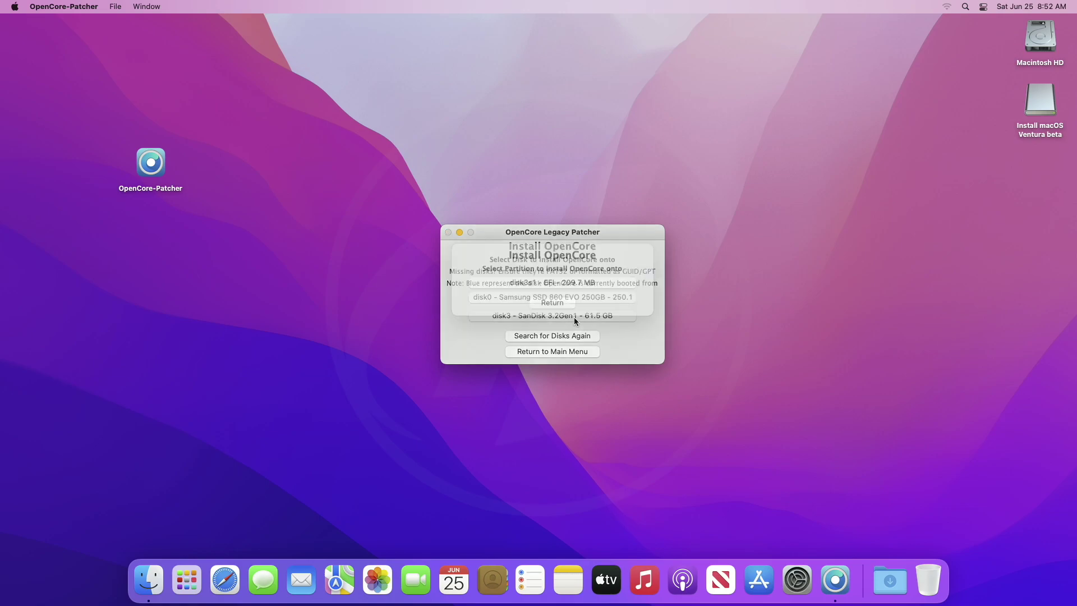
left_click(567, 300)
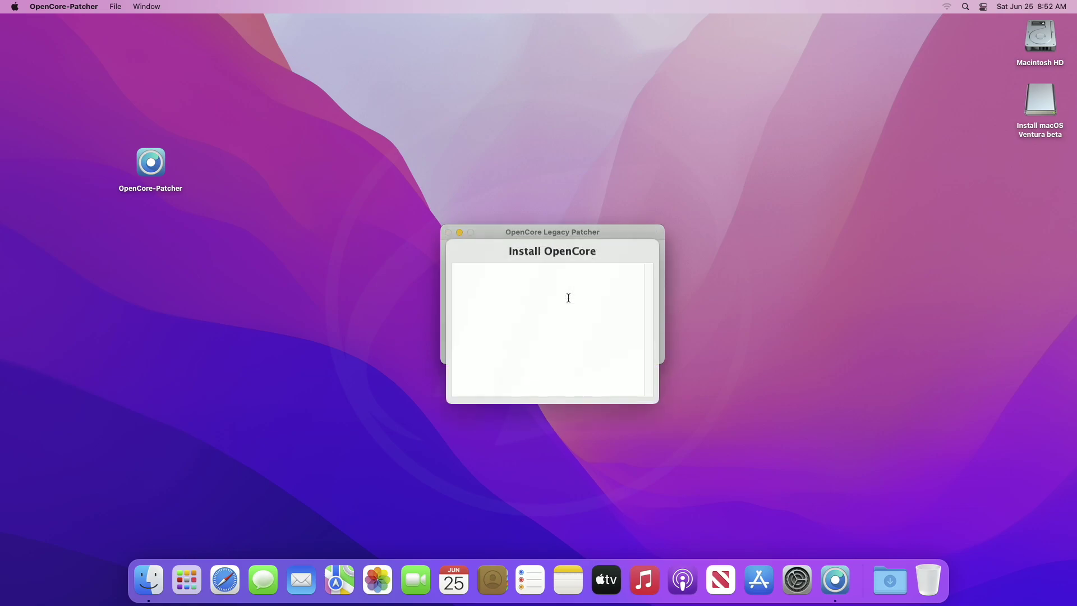
type("••••")
key("Return")
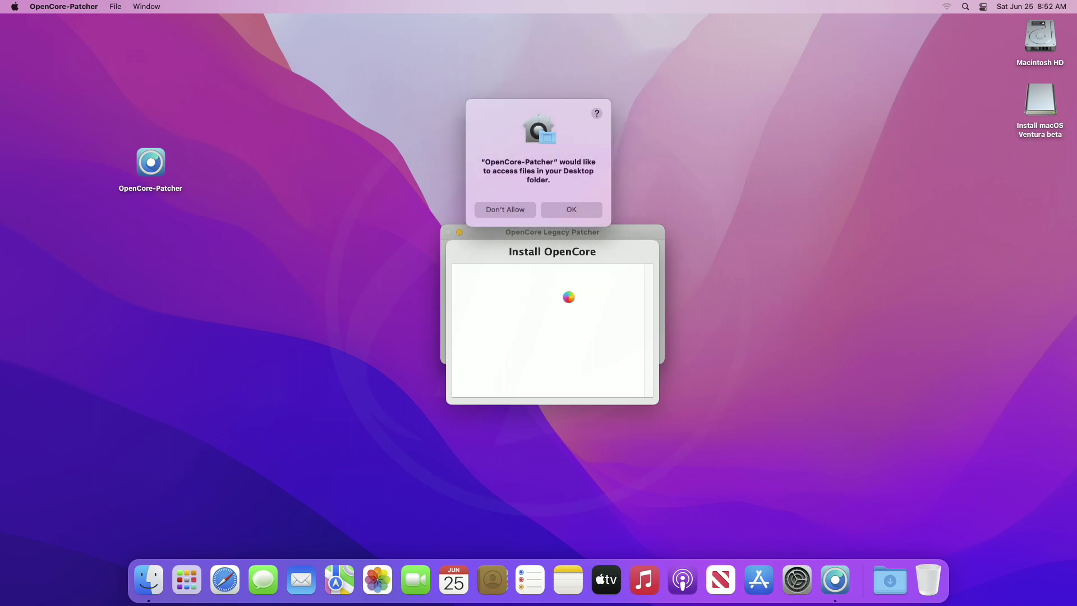
left_click(574, 209)
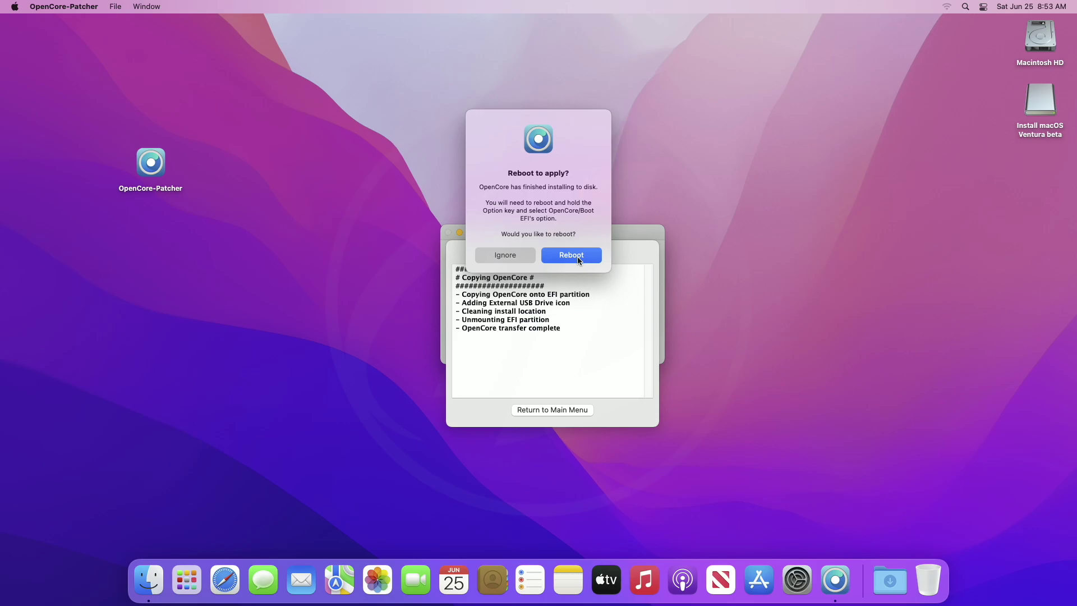
Restart the computer and boot through EFI Boot into the Install macOS Ventura beta volume
left_click(578, 258)
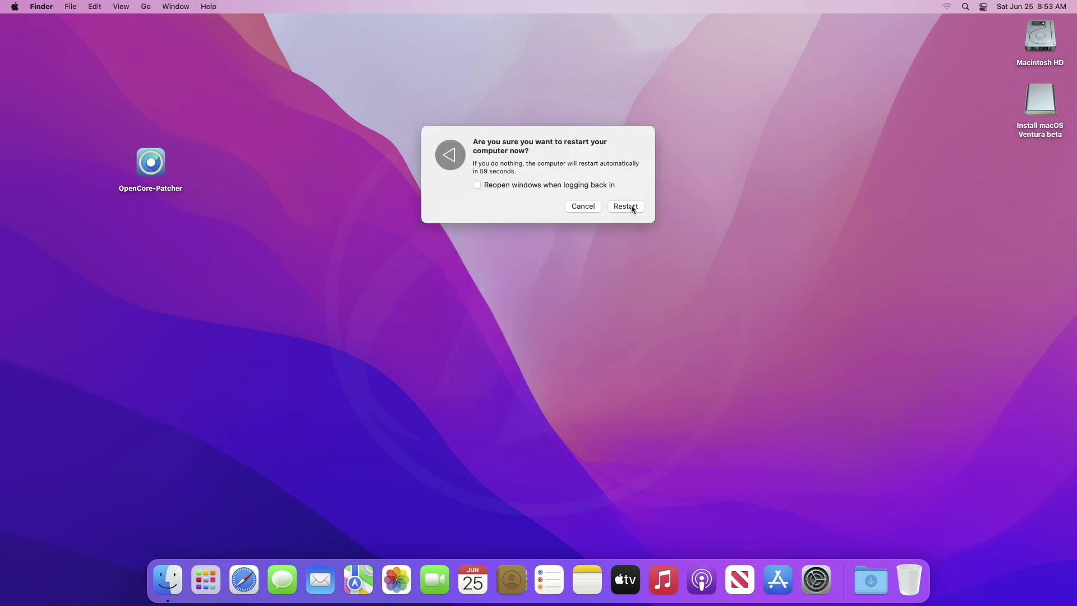
left_click(626, 205)
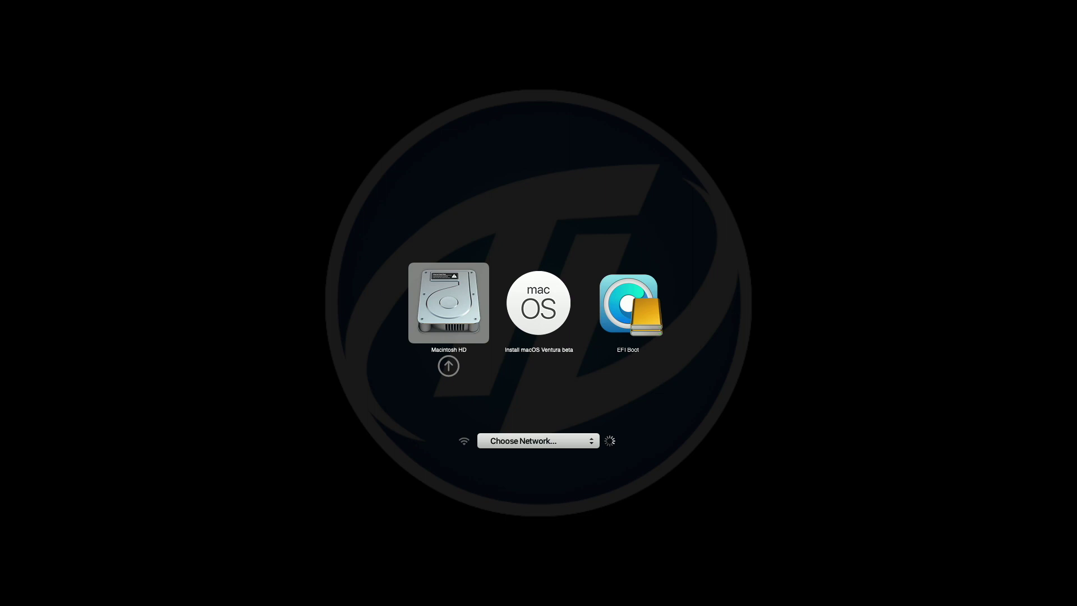
key("Right")
key("Right")
key("Return")
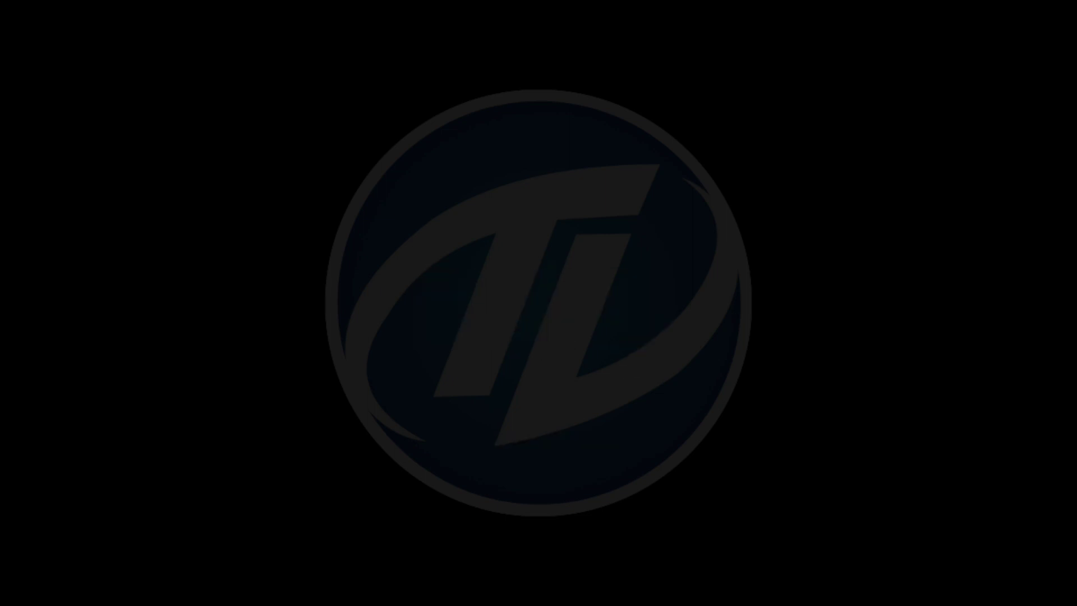
key("Right")
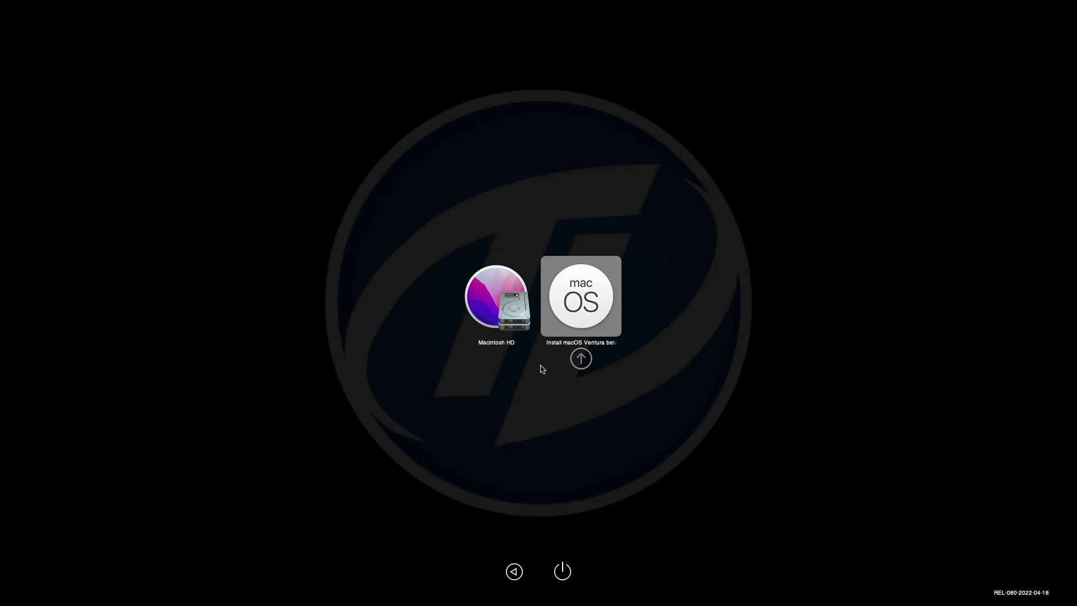
key("Return")
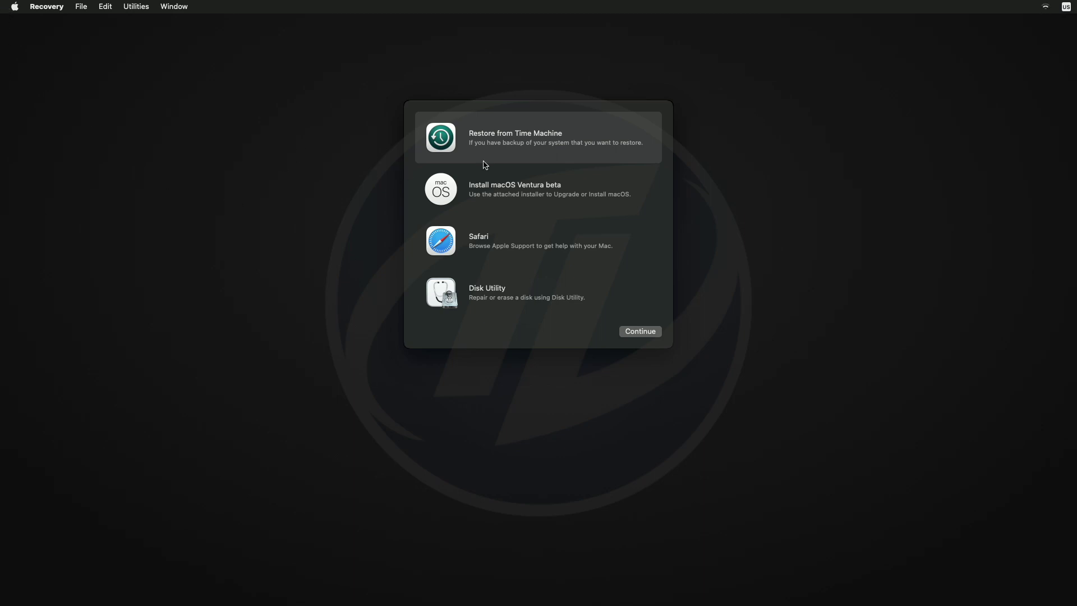
left_click(542, 177)
left_click(644, 332)
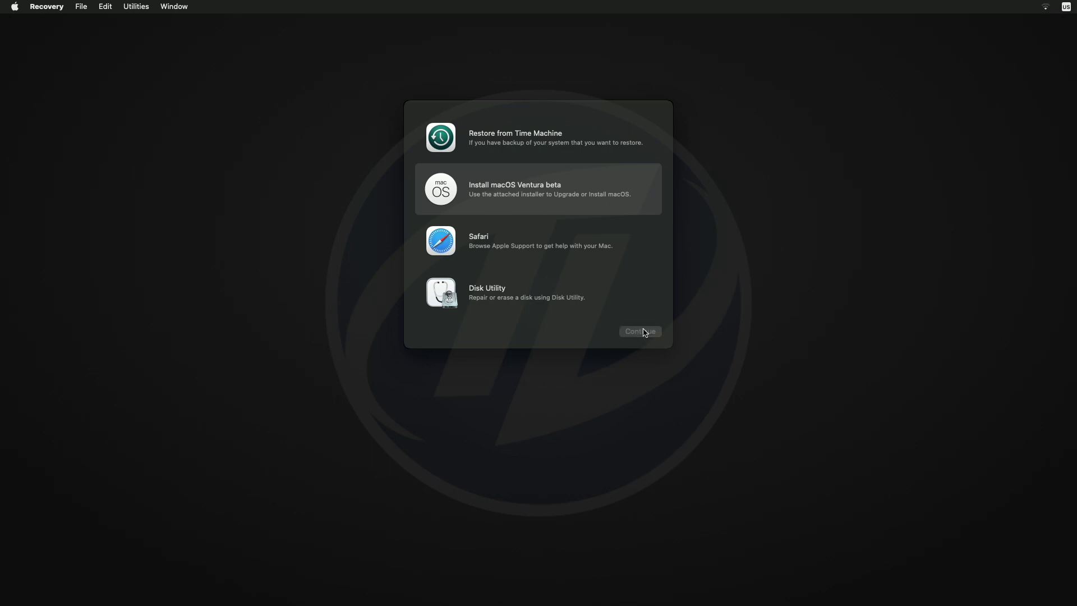
left_click(547, 393)
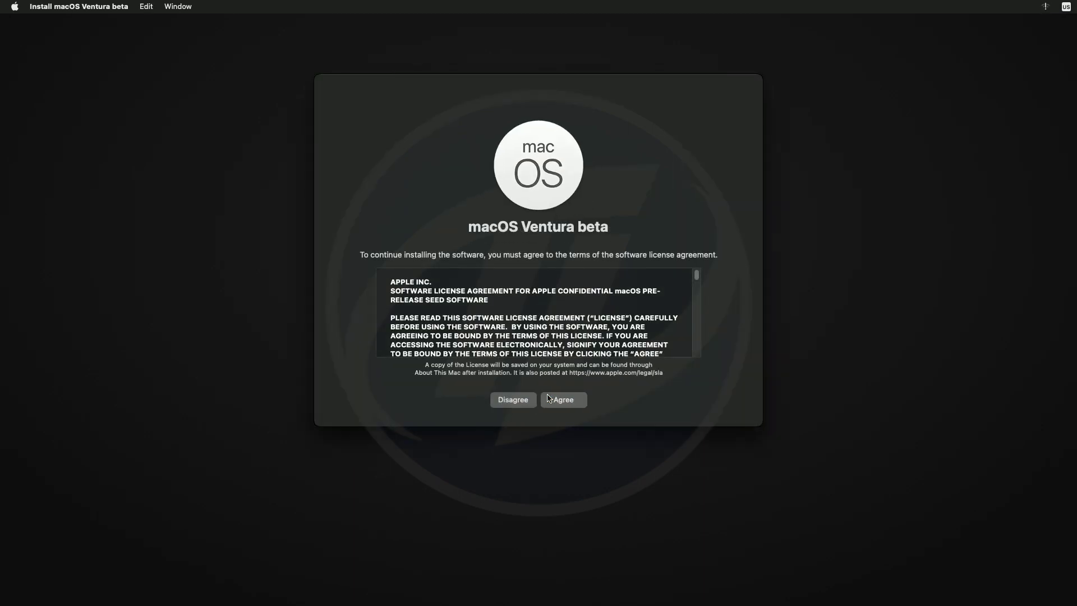
left_click(549, 399)
left_click(572, 293)
left_click(486, 323)
type("techlabs")
key("Tab")
type("****")
key("Return")
key("super+q")
left_click(547, 321)
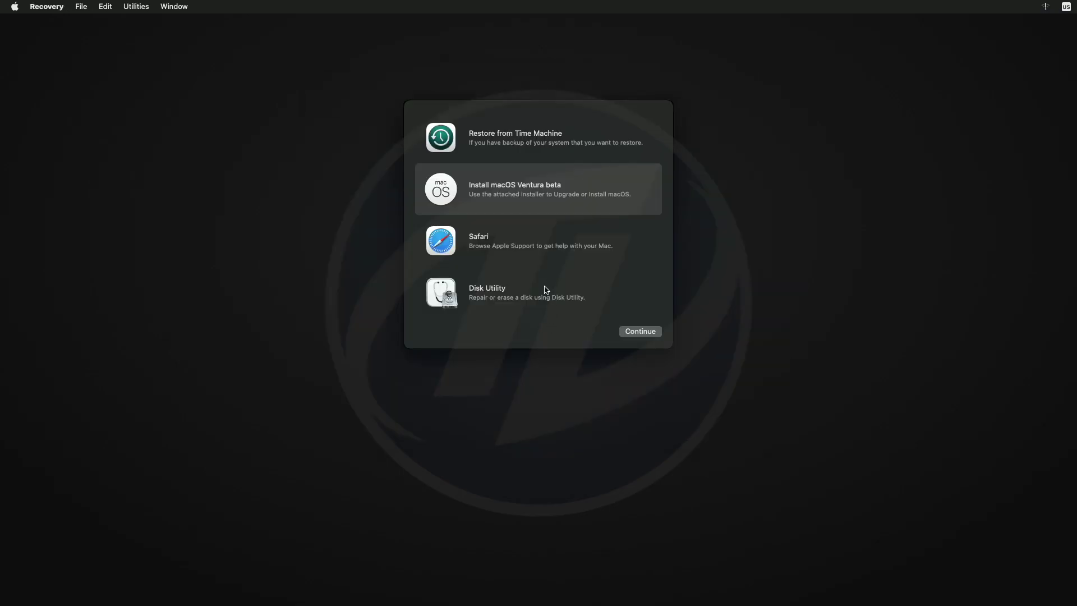
Open Disk Utility from the recovery utilities and show all devices
left_click(548, 293)
left_click(628, 333)
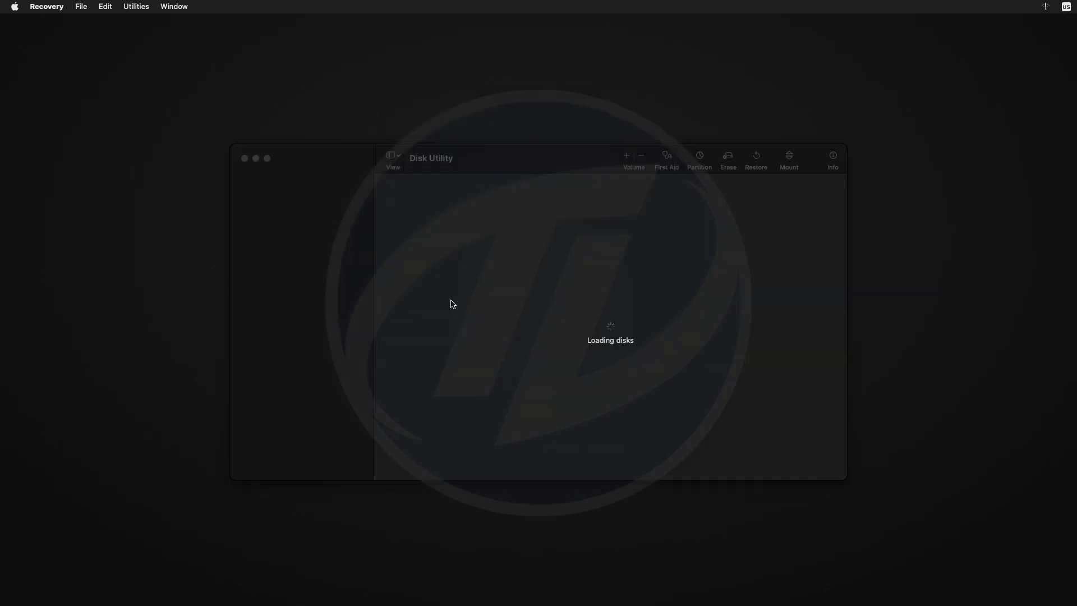
left_click(393, 156)
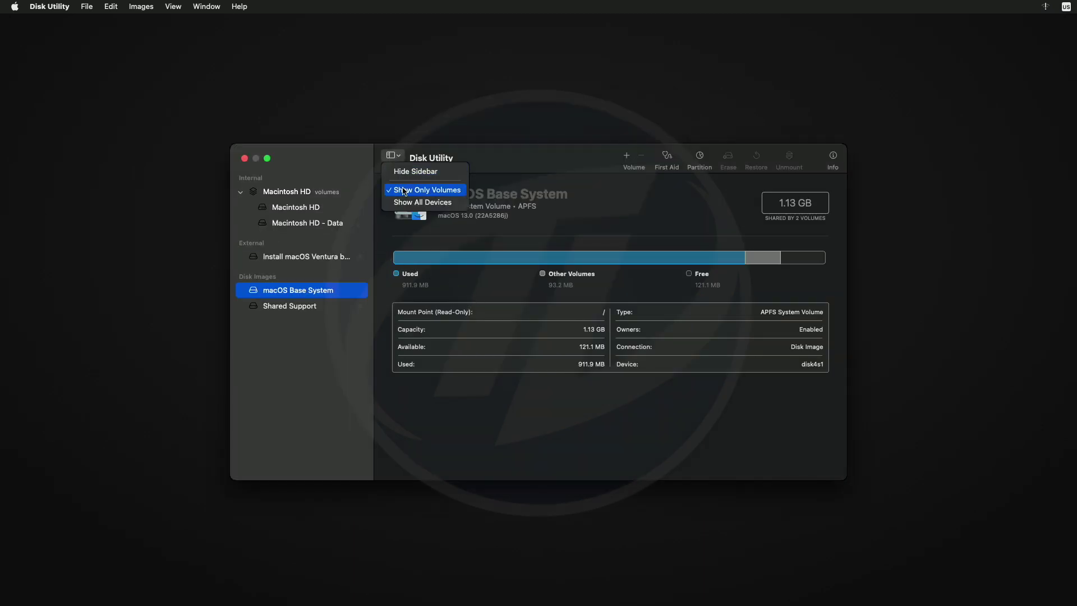
left_click(406, 204)
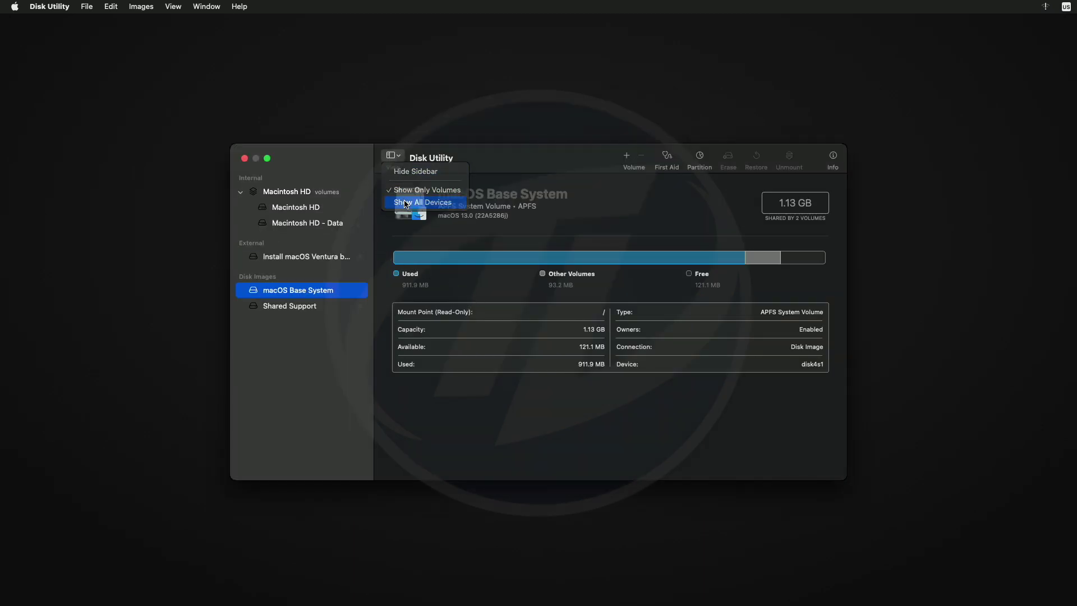
Erase the internal Samsung SSD 860 EVO 250GB Media as Macintosh HD with the APFS format and GUID Partition Map scheme
left_click(325, 193)
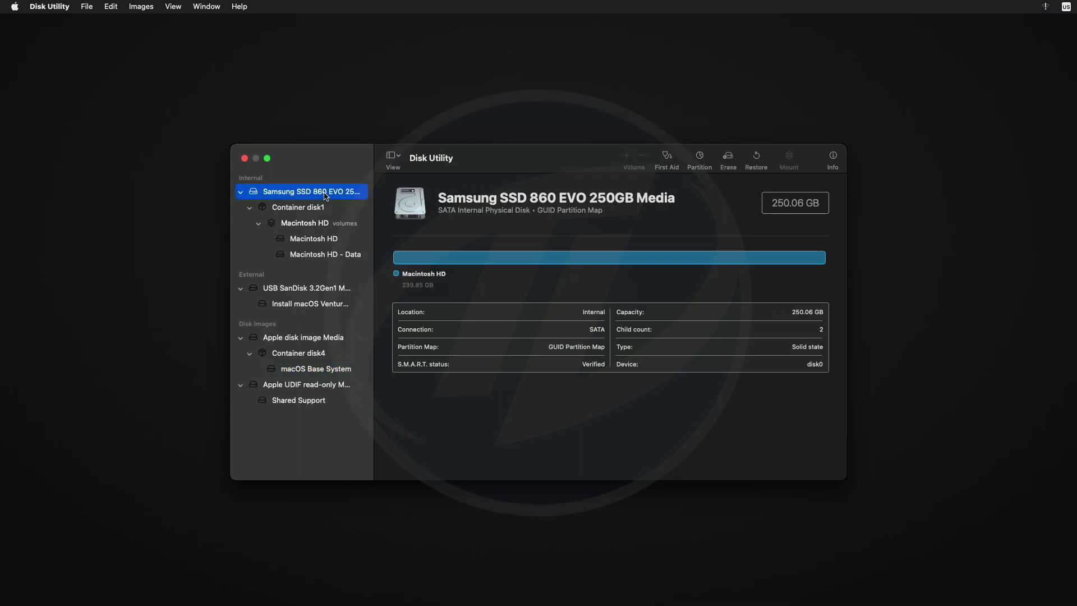
left_click(728, 160)
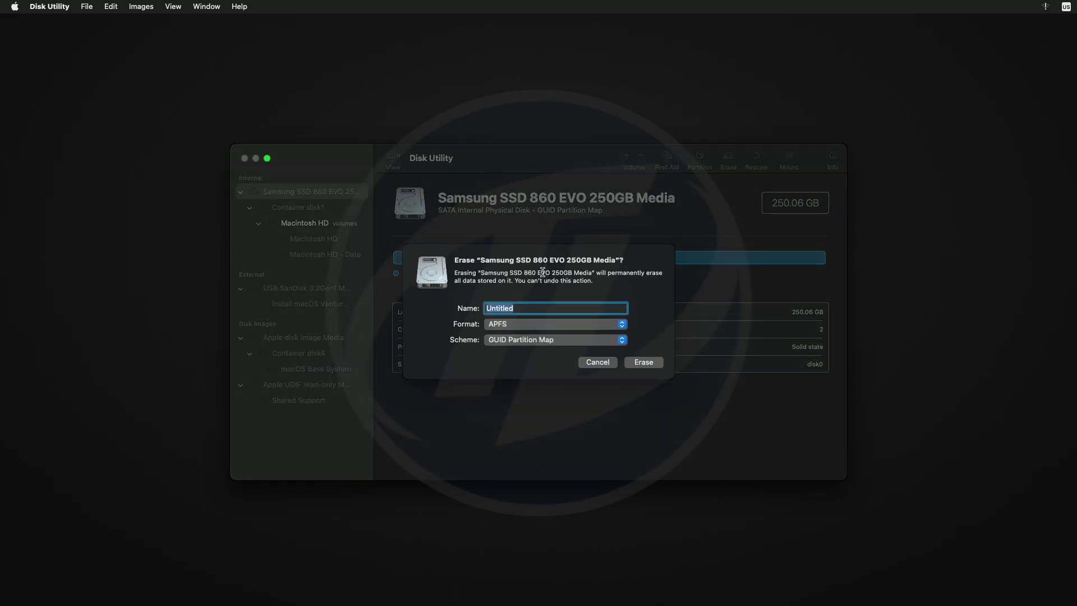
type("Macintosh HD")
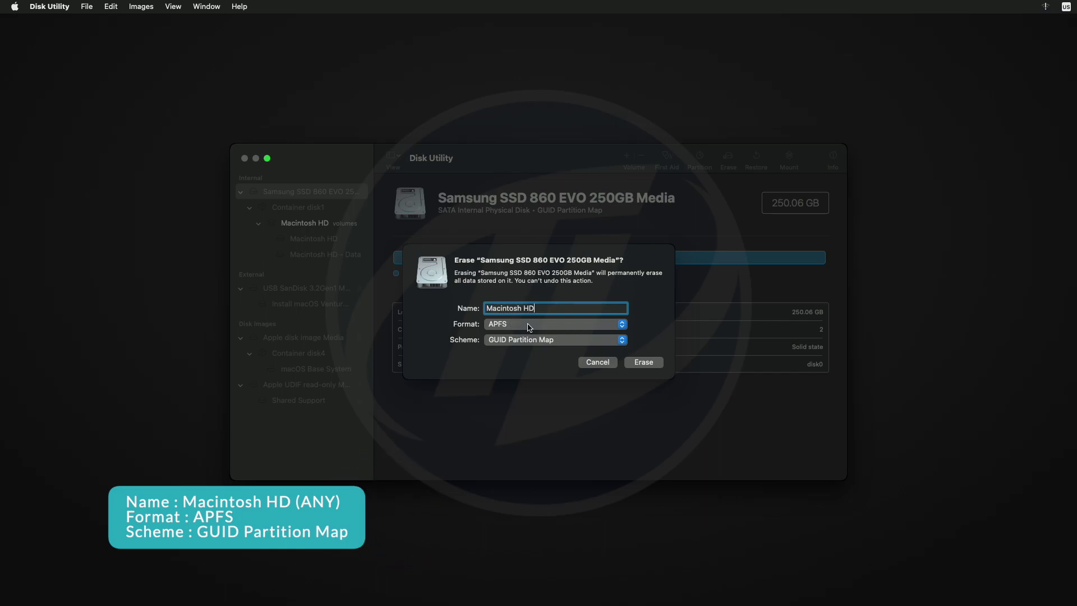
left_click(643, 361)
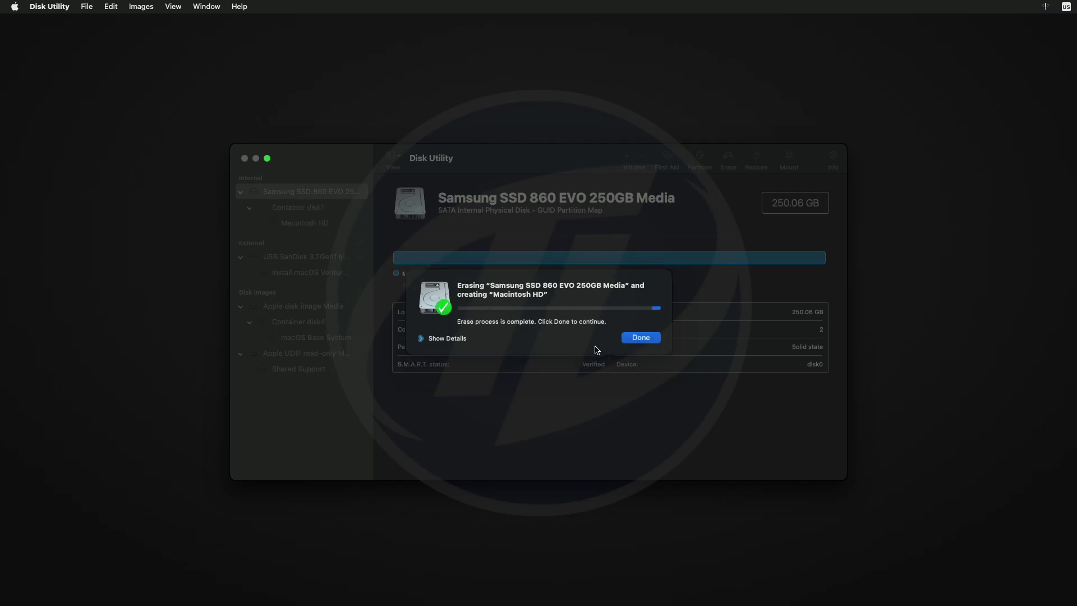
left_click(639, 337)
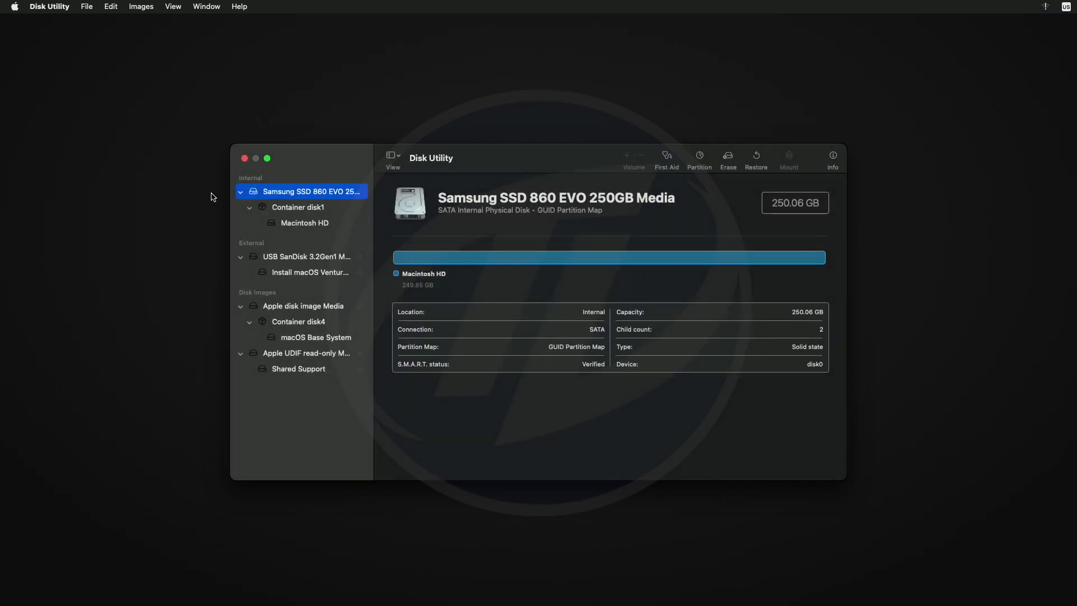
Close Disk Utility and launch the macOS Ventura beta installer
left_click(245, 159)
left_click(521, 172)
left_click(639, 335)
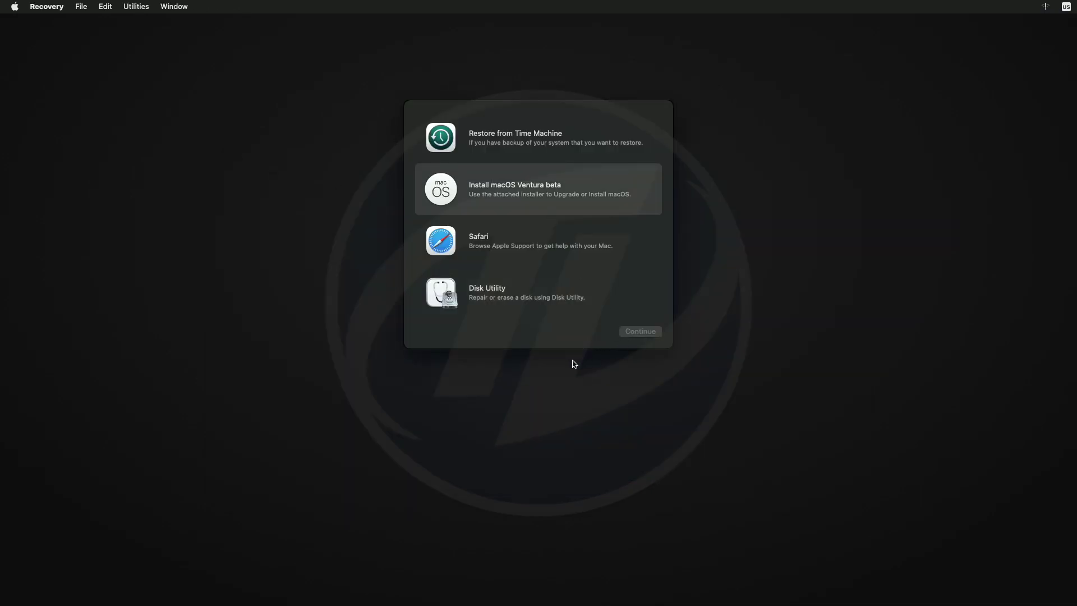
Continue past the macOS Ventura beta installer's introduction and agree to the software license terms
left_click(554, 400)
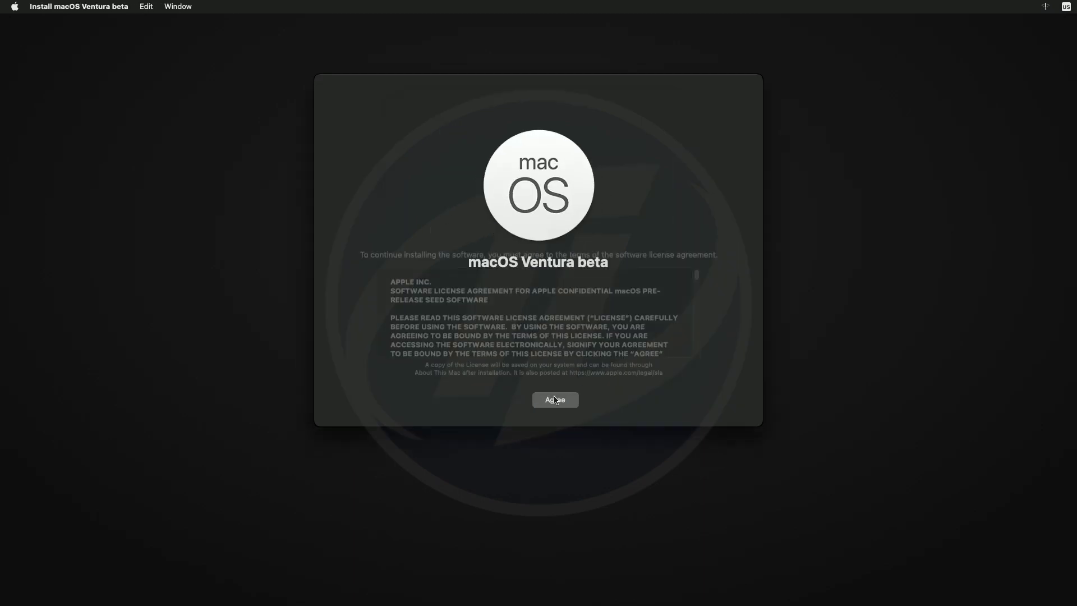
left_click(554, 400)
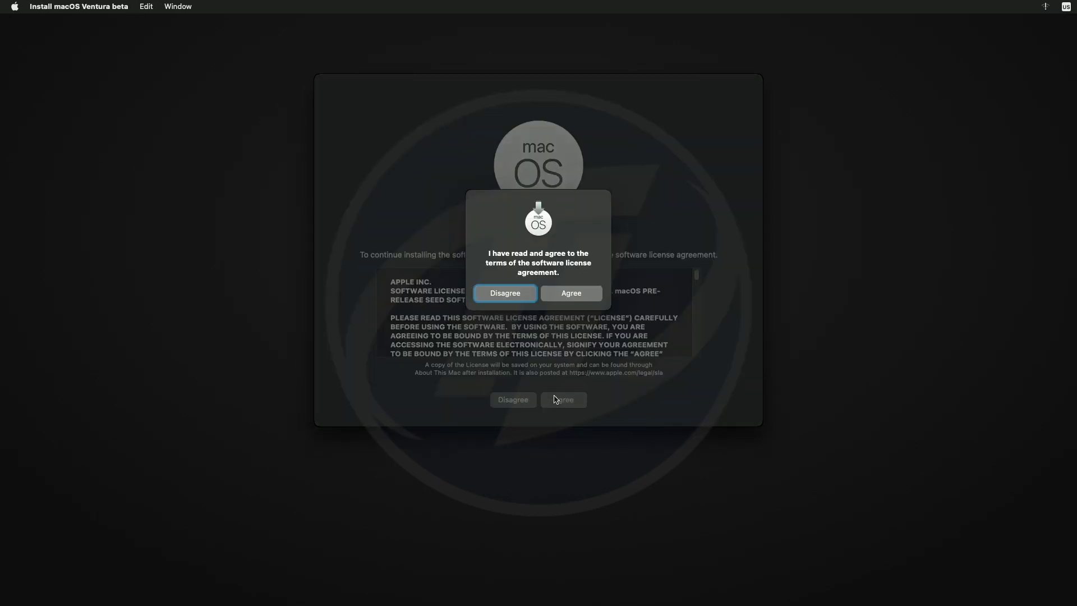
left_click(593, 297)
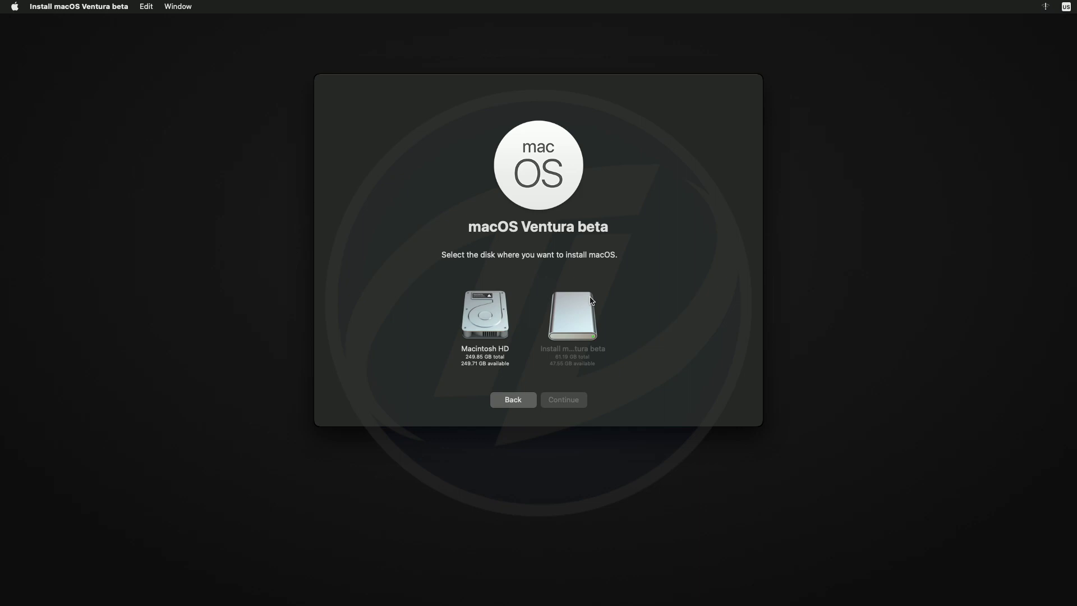
Choose Macintosh HD as the installation disk and authorize unlocking it with the administrator's user name and password
left_click(485, 345)
left_click(562, 399)
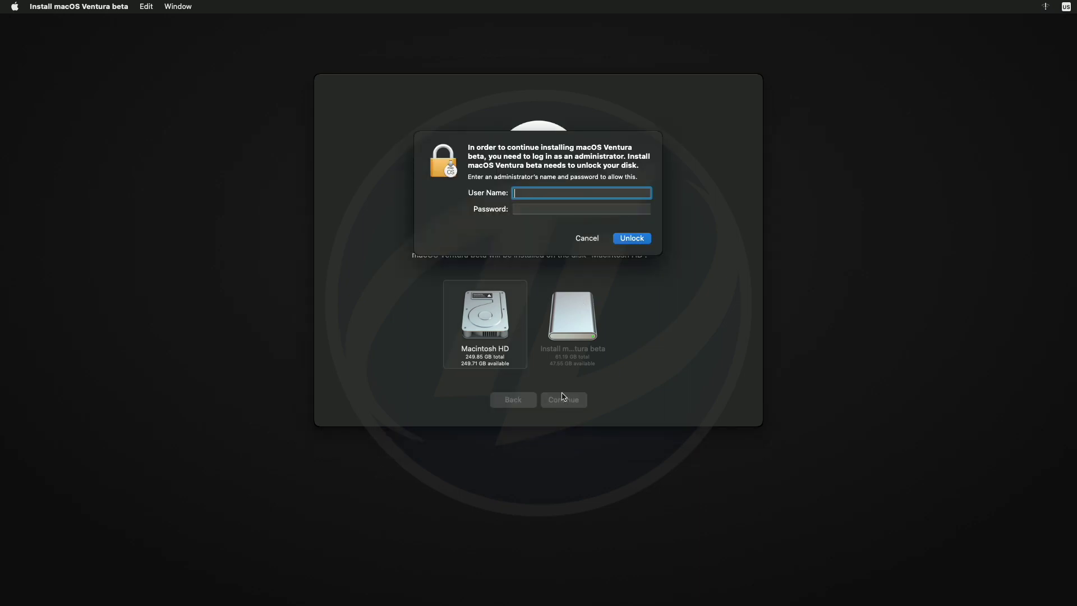
type("techlabs")
key("Tab")
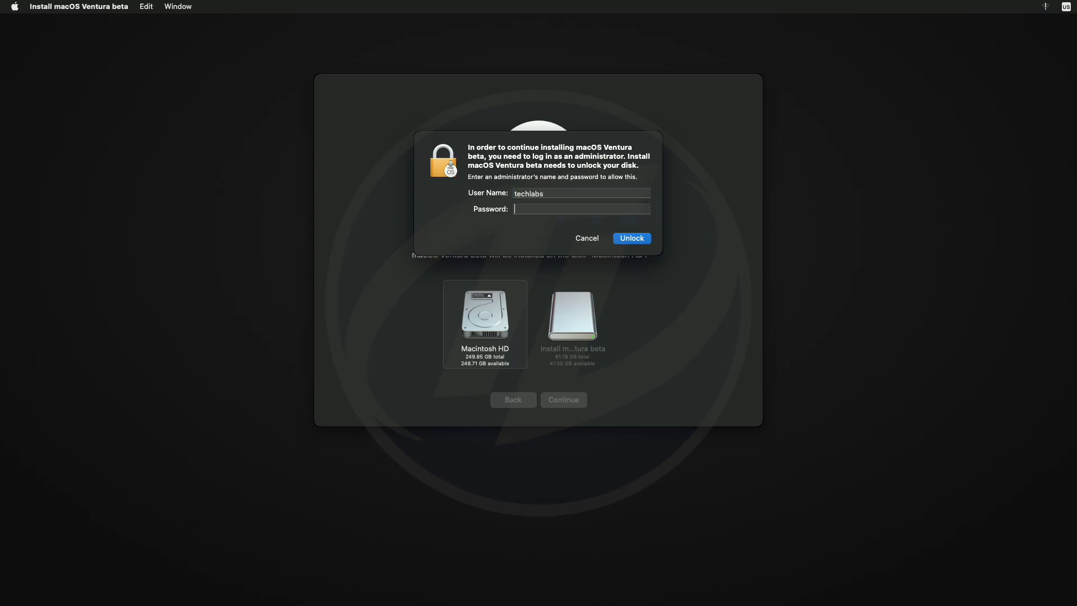
type("•••••")
key("Return")
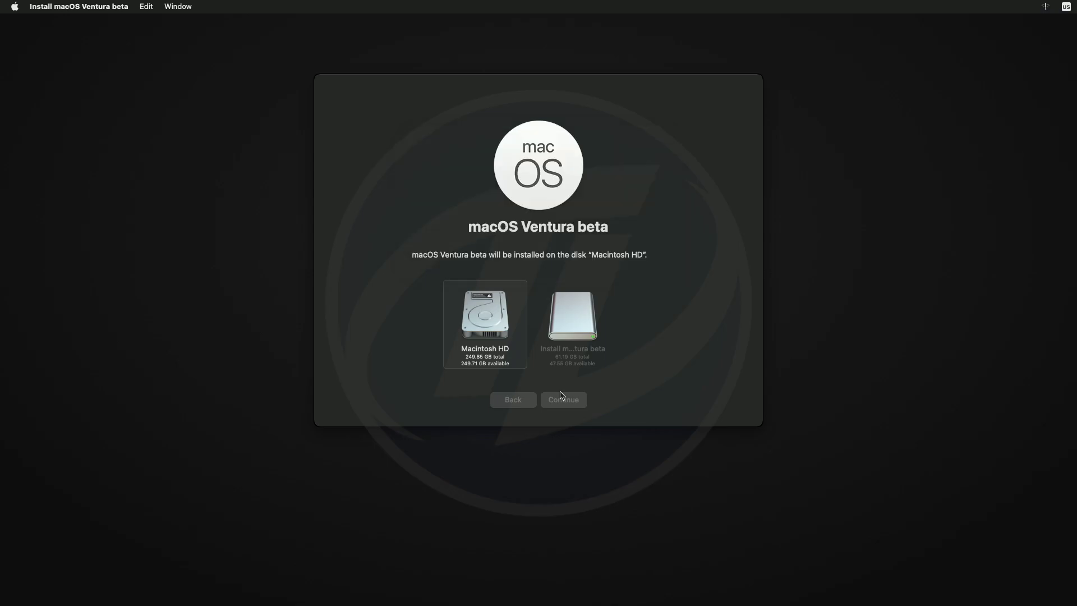